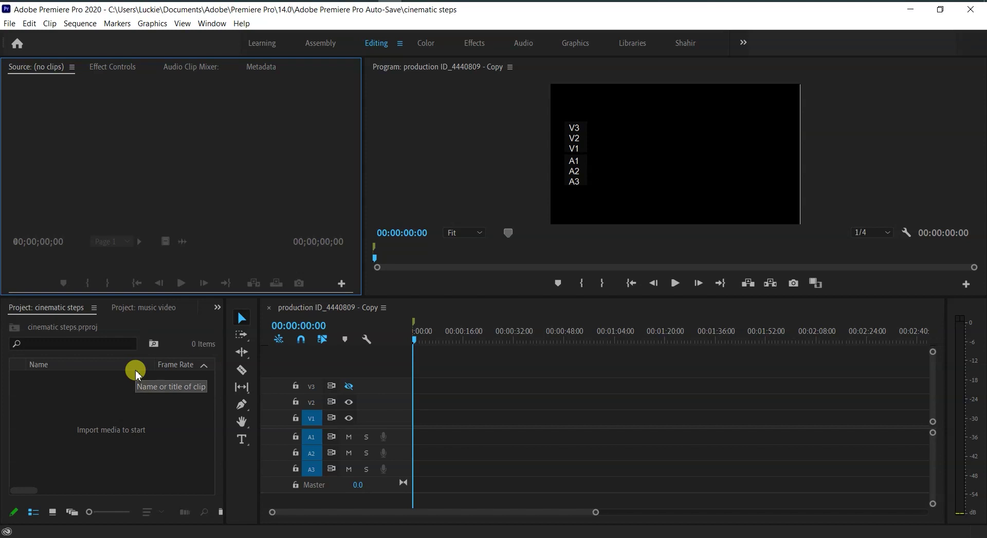
Import the mixkit-raft clip and place it at the start of track V1
double_click(115, 438)
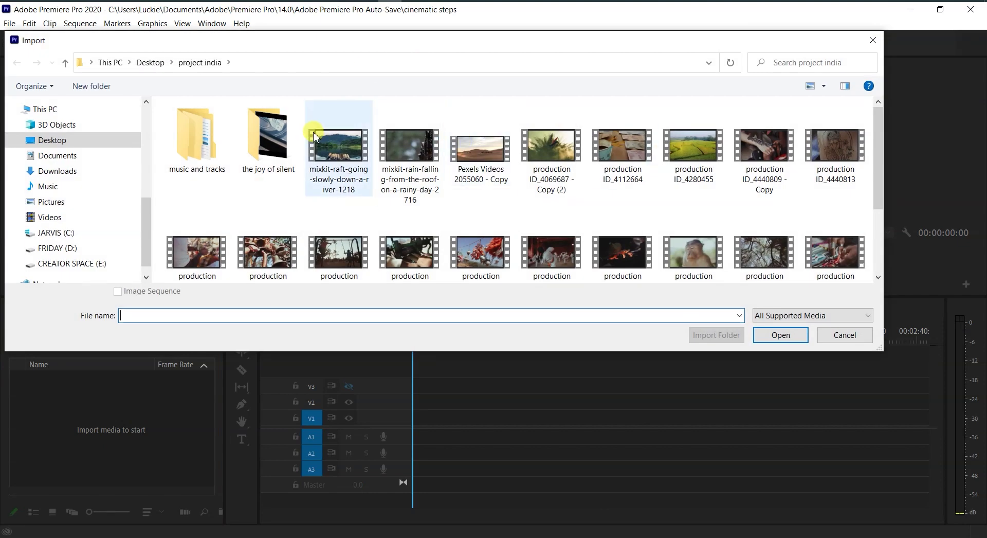
left_click(316, 138)
left_click(780, 335)
left_click_drag(26, 382, 381, 414)
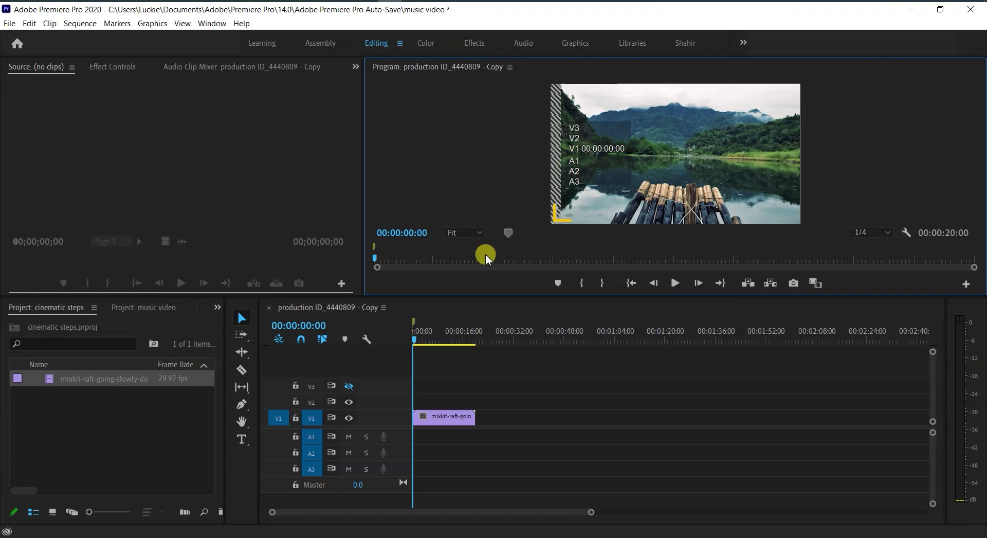
Create a new adjustment layer and place it on V2 above the raft clip
right_click(69, 430)
mouse_move(103, 273)
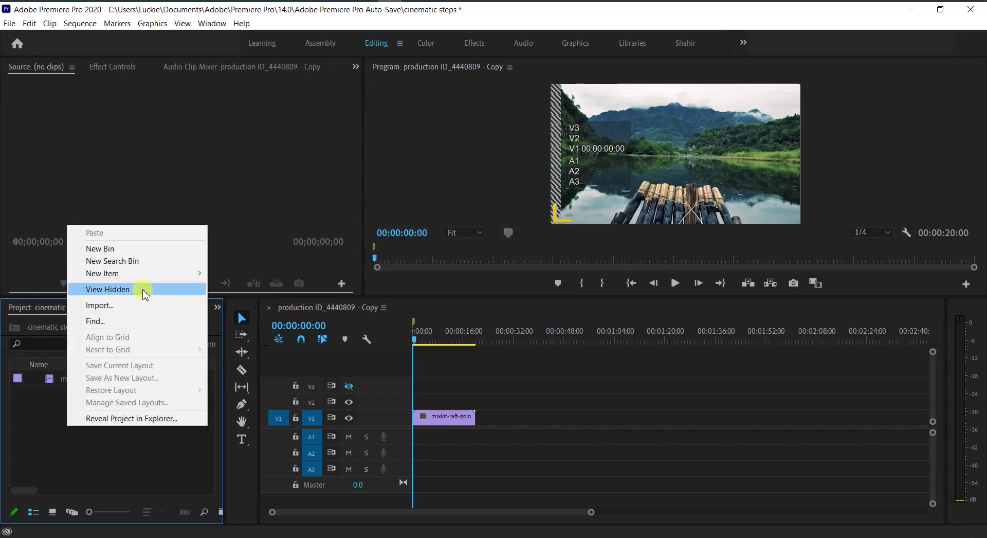
left_click(263, 310)
left_click(516, 322)
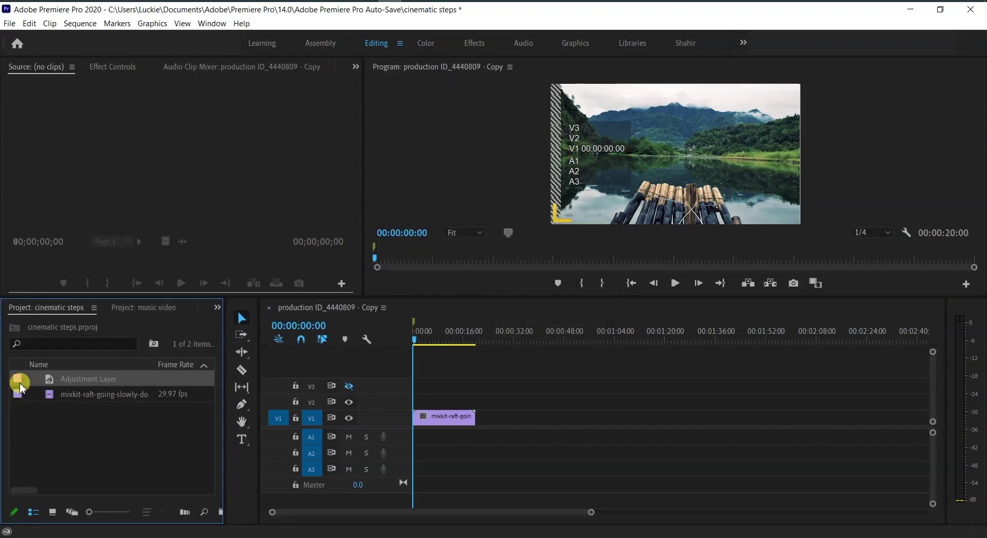
left_click_drag(18, 385, 474, 401)
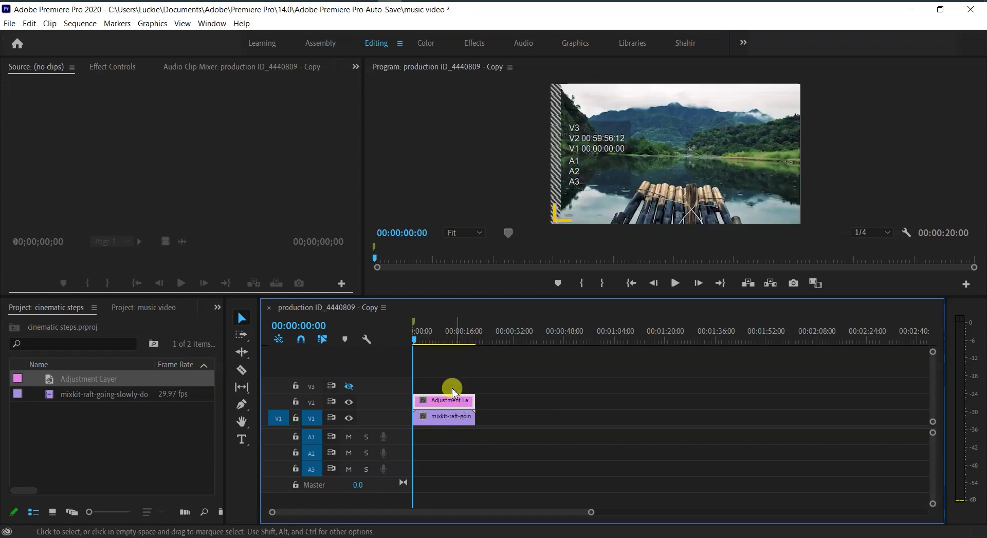
Park the playhead at 00:00:07:04 and switch to the Color workspace
left_click_drag(441, 339, 435, 344)
left_click(461, 401)
left_click(434, 43)
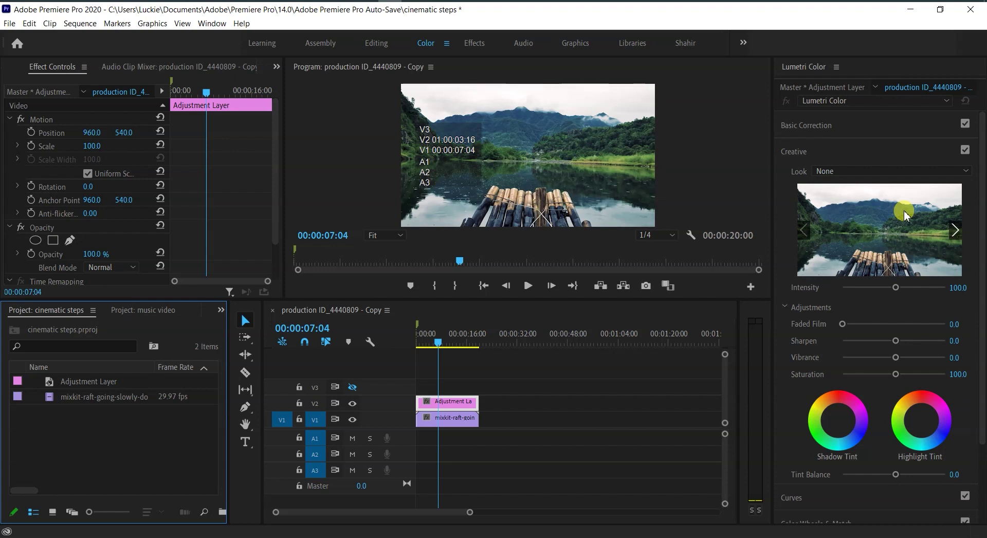
In Lumetri Creative, browse the looks, apply SL BLEACH HDR, and raise Sharpen and Vibrance
left_click(821, 151)
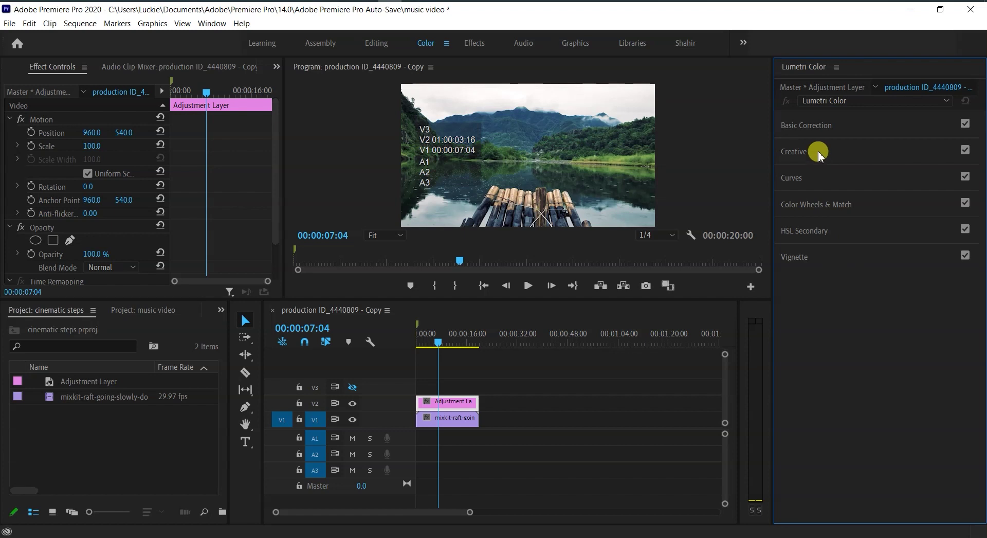
left_click(819, 152)
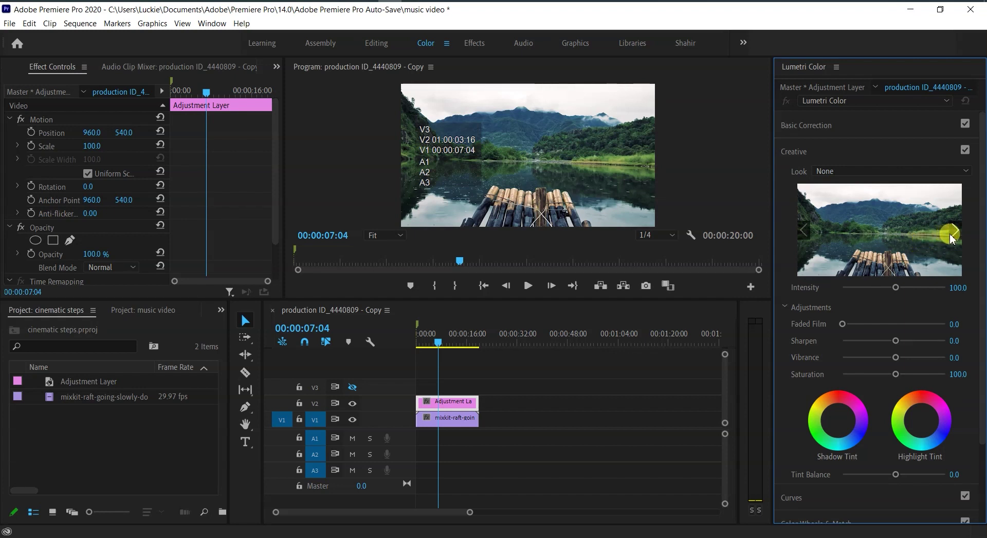
left_click(954, 231)
left_click(954, 232)
left_click(954, 232)
left_click(954, 231)
left_click(954, 231)
left_click(954, 231)
left_click(954, 232)
left_click(908, 236)
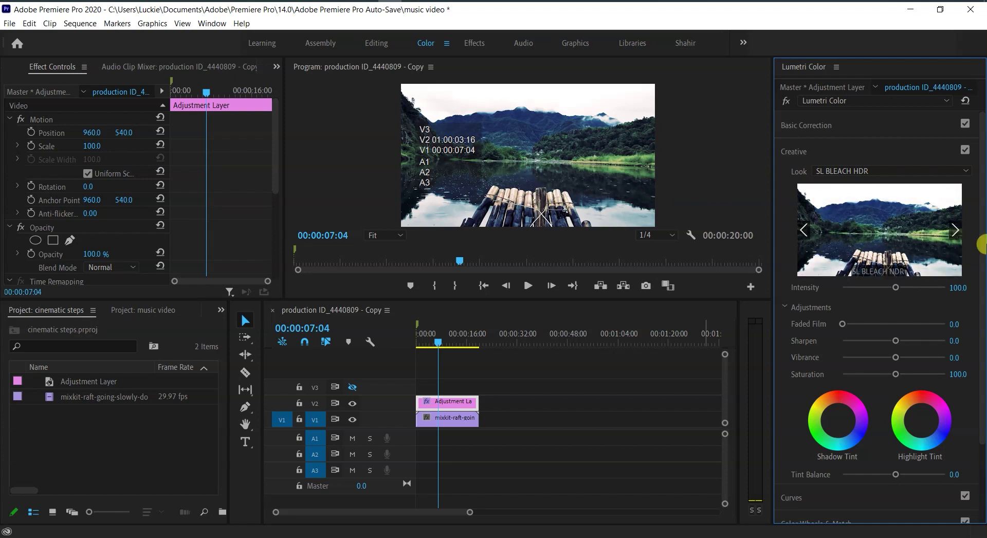
mouse_move(842, 324)
left_mouse_down()
mouse_move(875, 325)
mouse_move(888, 351)
mouse_move(844, 343)
mouse_move(914, 346)
mouse_move(894, 348)
mouse_move(918, 357)
left_mouse_up()
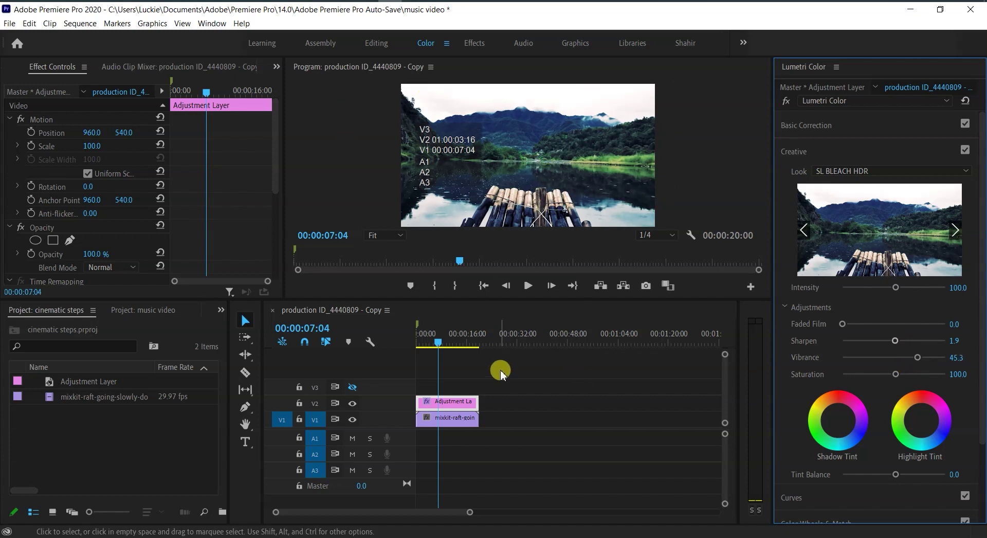
Back in Editing, add a second adjustment layer on V3 and turn V3's track output on
left_click(363, 50)
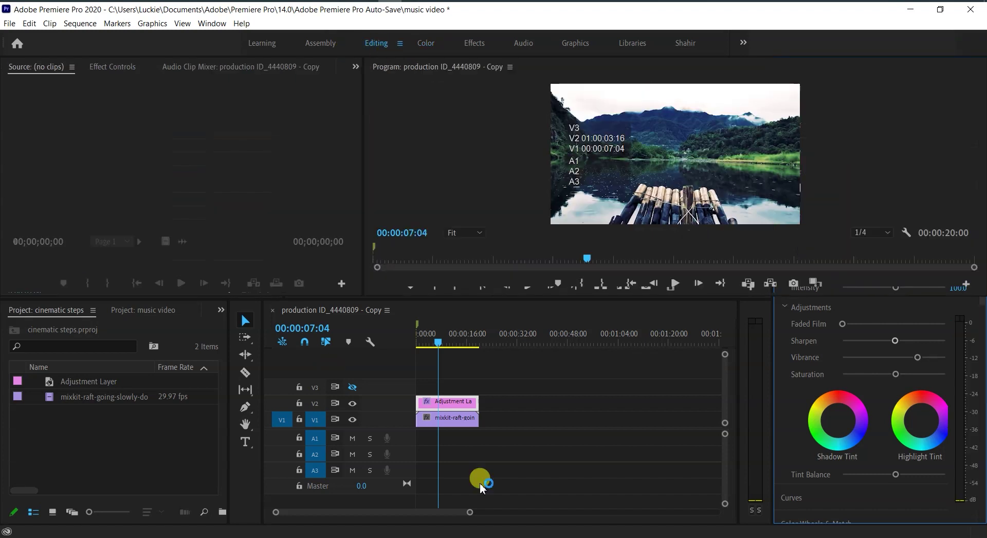
left_click(88, 452)
right_click(89, 452)
mouse_move(124, 294)
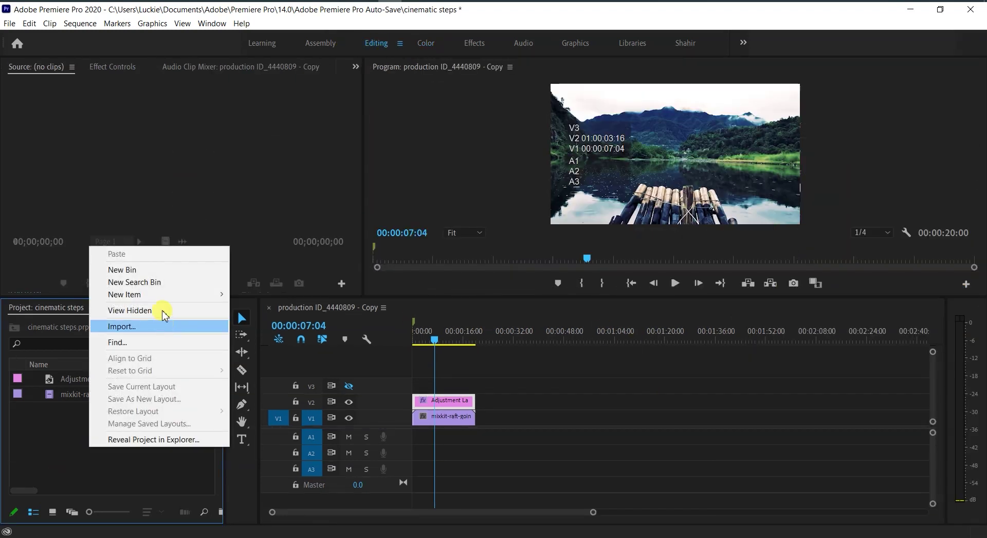
left_click(253, 332)
left_click(513, 323)
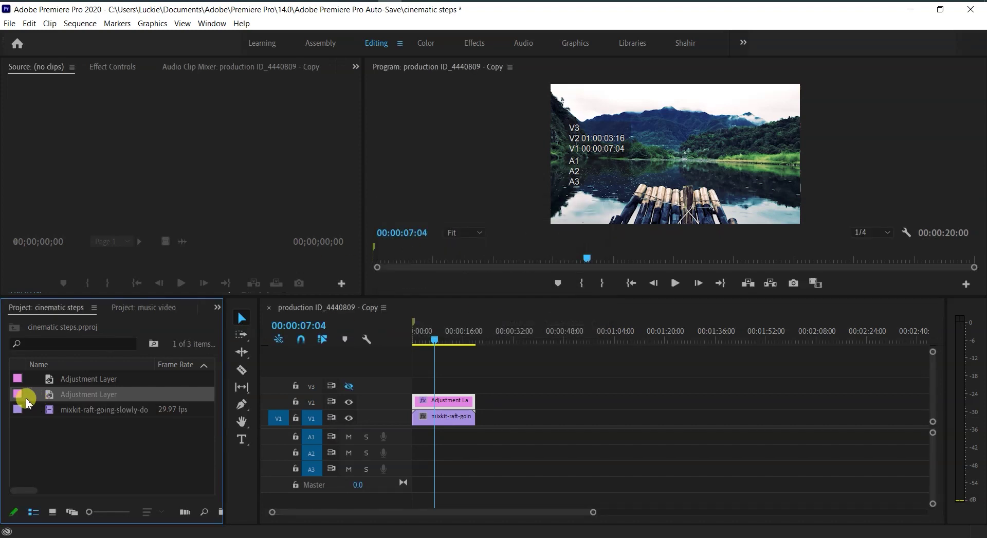
left_click_drag(23, 401, 471, 377)
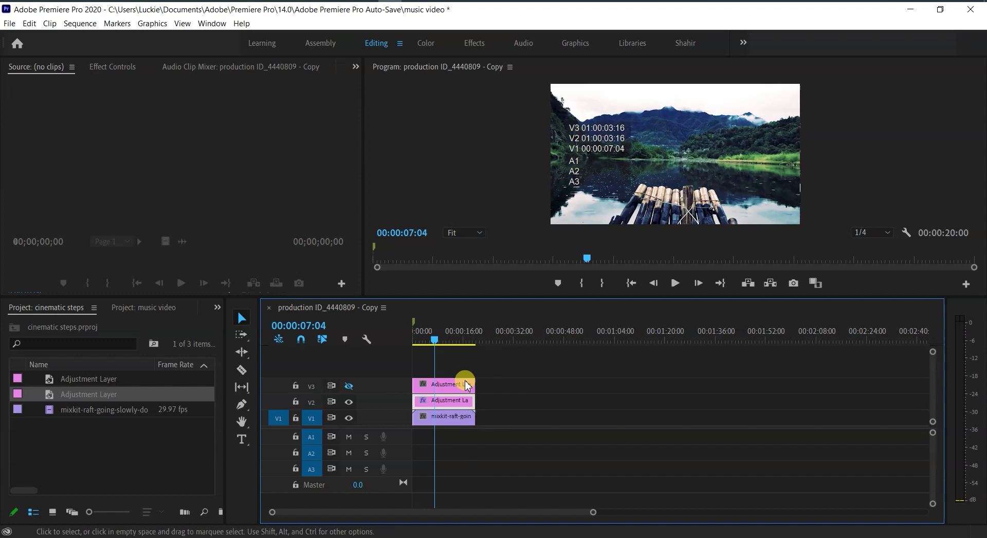
left_click(348, 390)
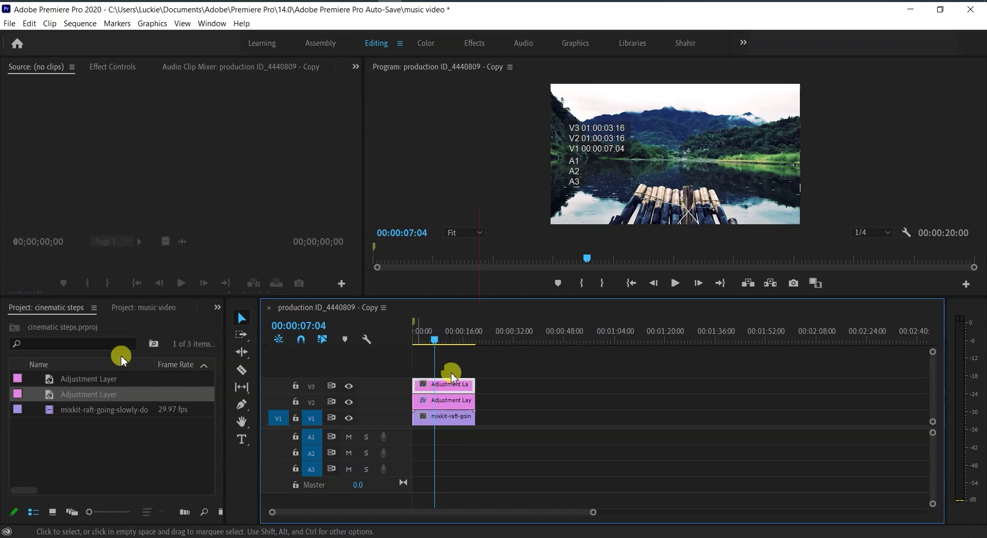
Find the Crop effect in Effects and apply it to the V3 adjustment layer
left_click(218, 309)
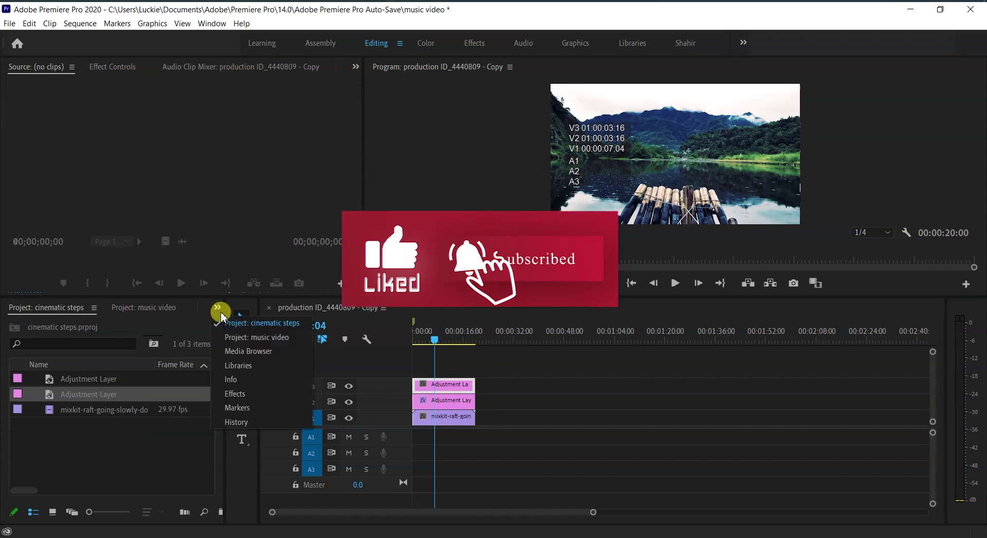
left_click(236, 394)
left_click(35, 329)
type("crop")
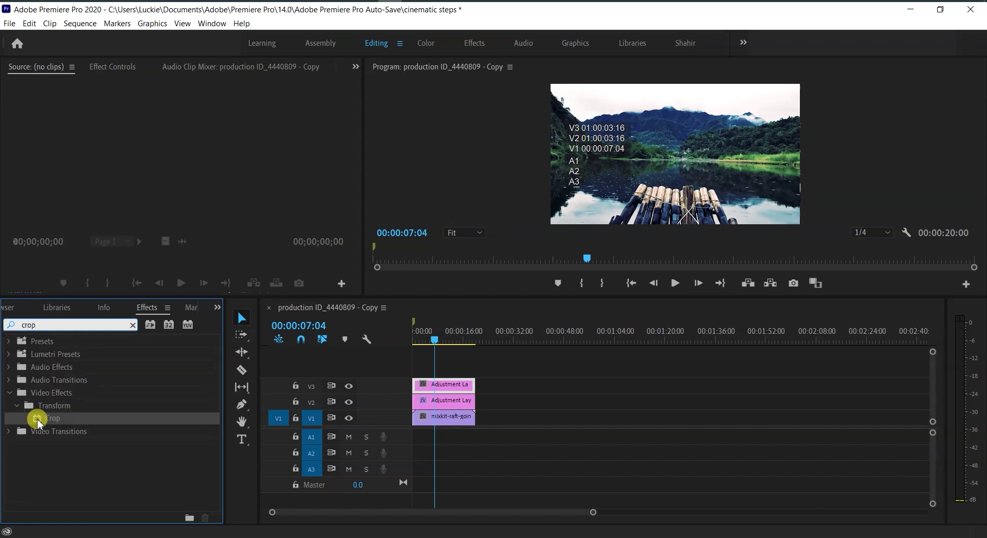
left_click(38, 423)
left_click_drag(38, 423, 419, 383)
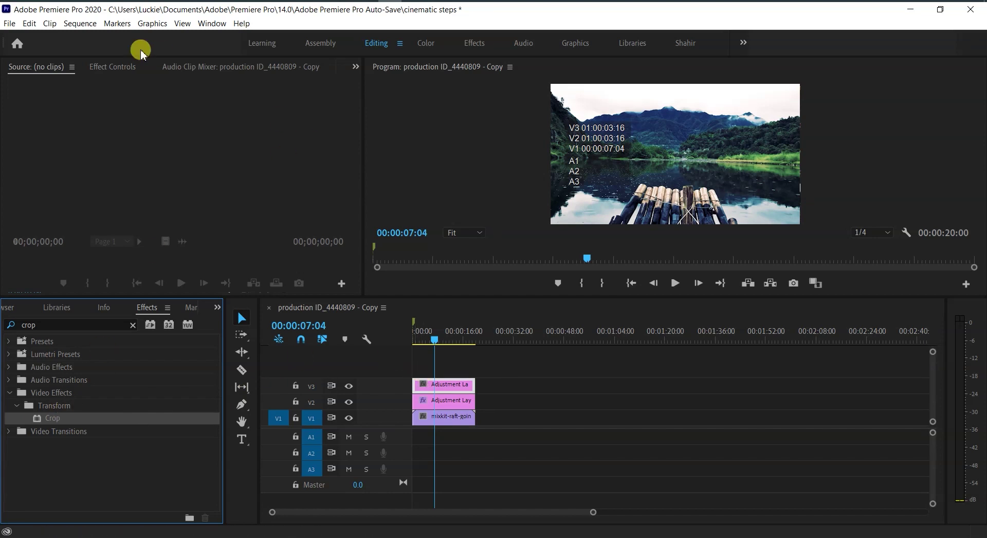
Set the Crop effect's Top and Bottom to 12% in Effect Controls
left_click(128, 67)
scroll(59, 242, "down", 2)
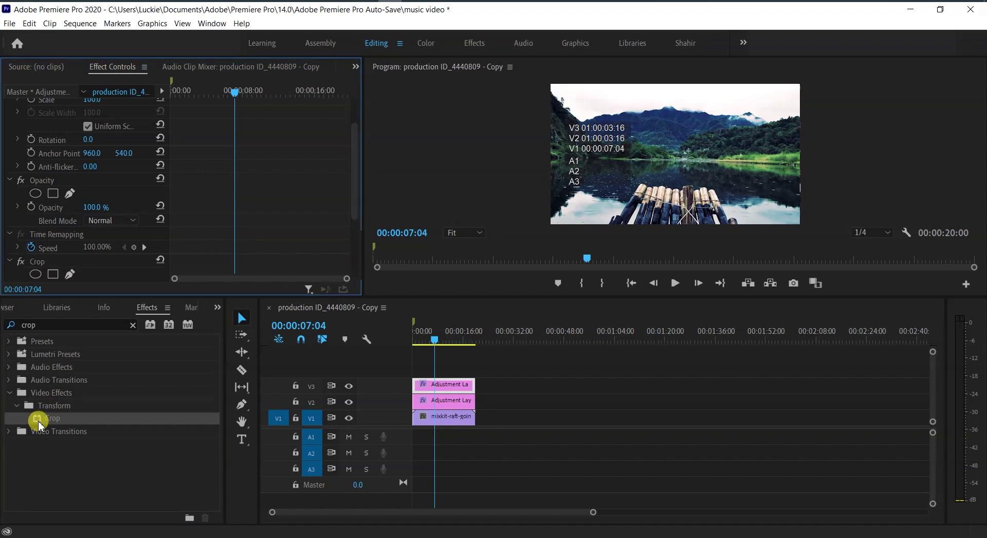
left_click_drag(39, 423, 41, 203)
left_click(91, 200)
type("12")
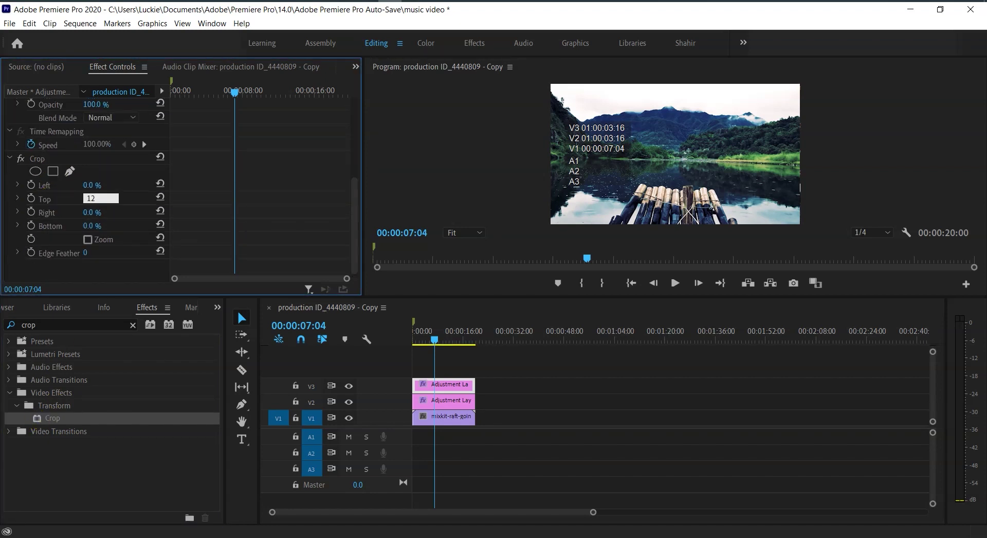
left_click(101, 224)
type("12")
left_click(414, 335)
Toggle the letterbox track to compare, then hide the V1 raft track
left_click(349, 388)
double_click(350, 389)
left_click(350, 388)
left_click(349, 418)
Show the V1 raft track again and toggle V3 off and on to compare the letterbox
left_click(350, 419)
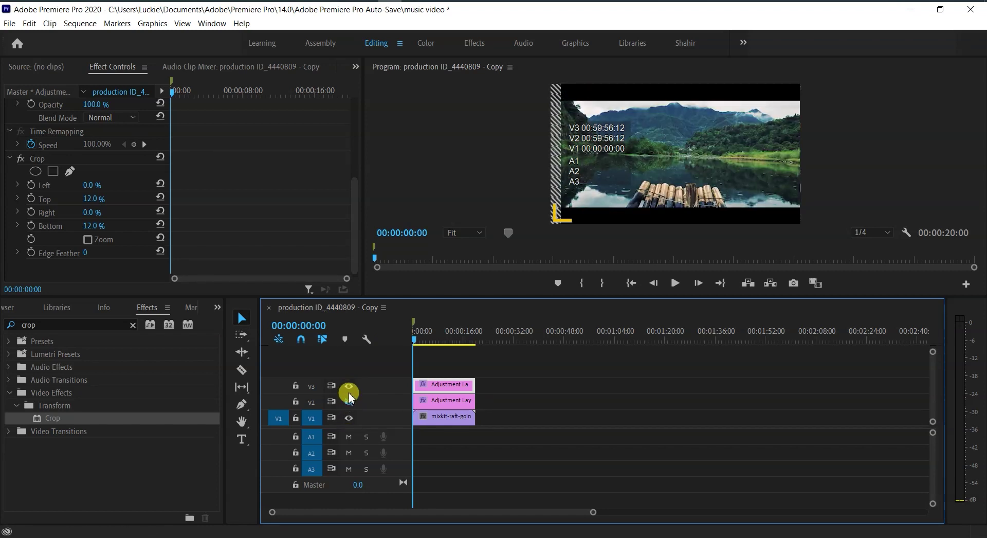
left_click(349, 386)
left_click(349, 406)
left_click(349, 387)
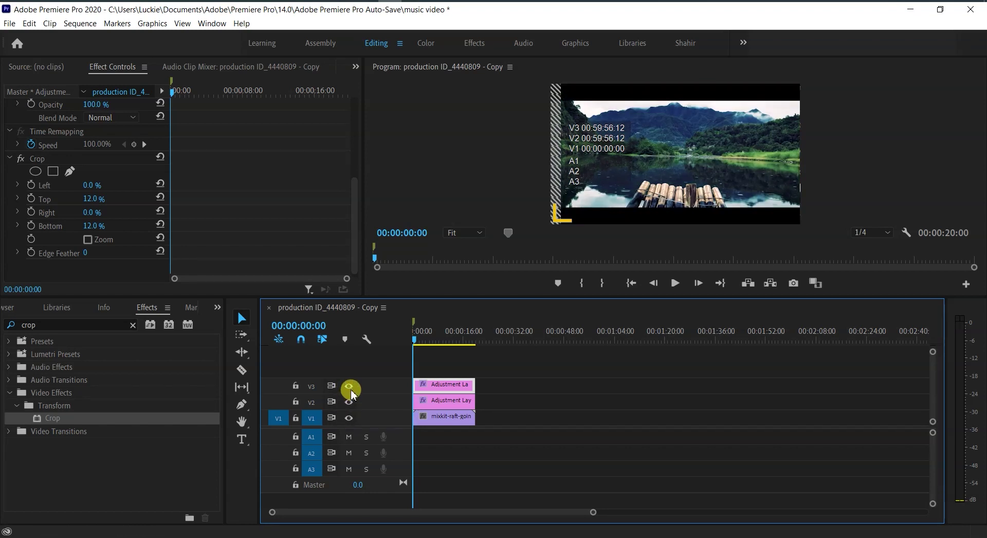